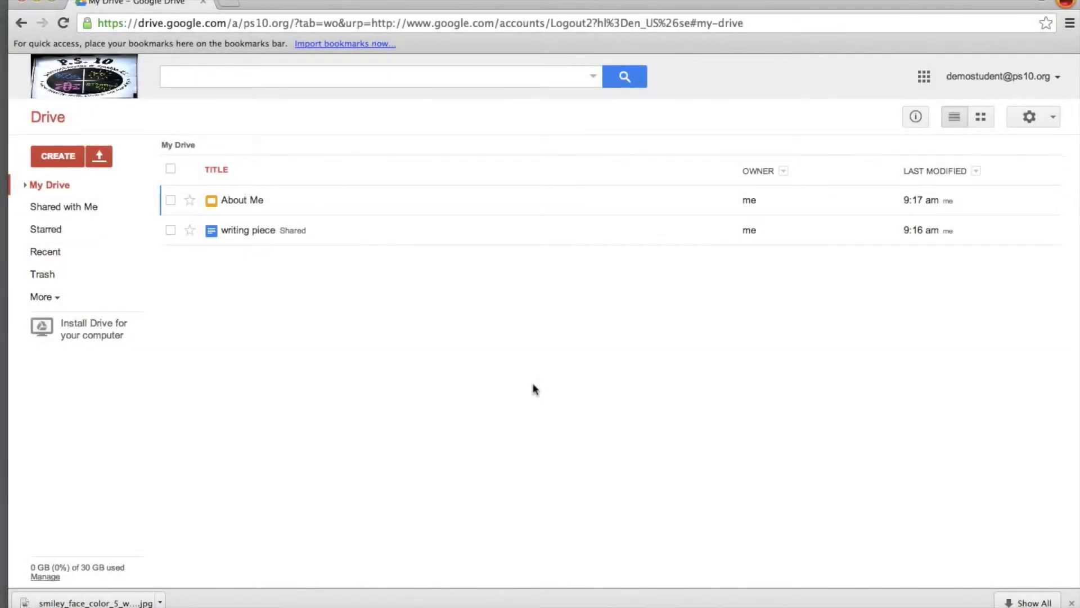
Switch from Google Drive to Sites and open the DemoS Portfolio site.
left_click(924, 77)
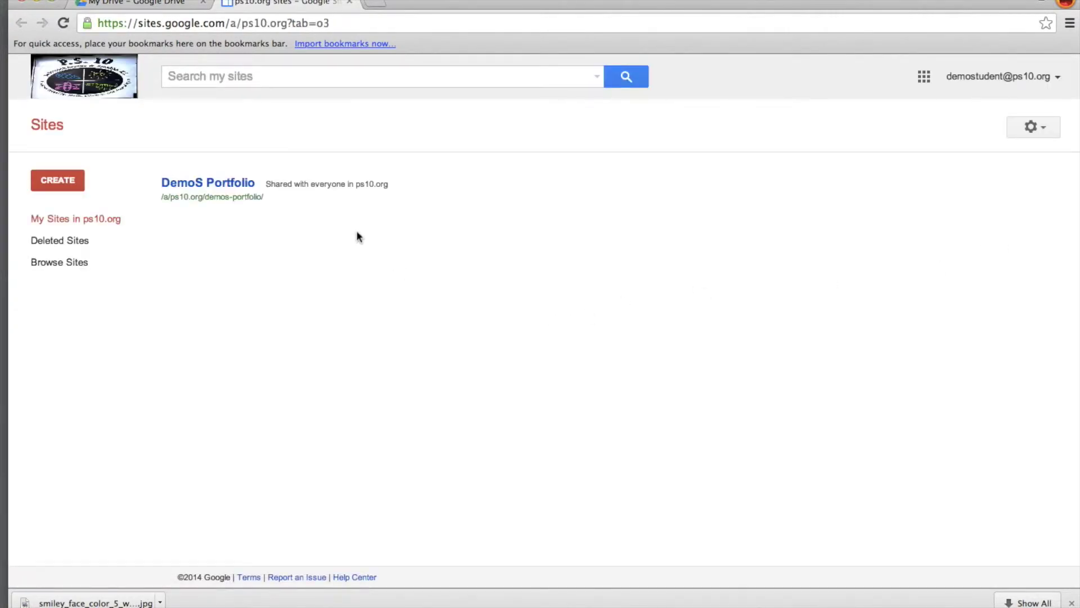
left_click(228, 184)
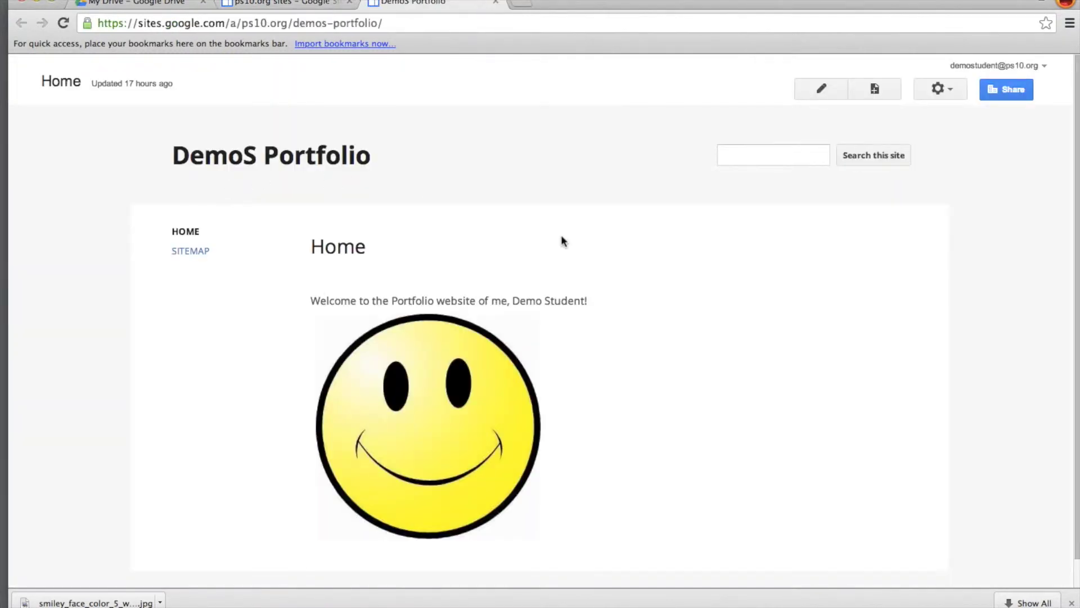
Open DemoS Portfolio's sharing and permissions page and start an invitation.
left_click(1006, 89)
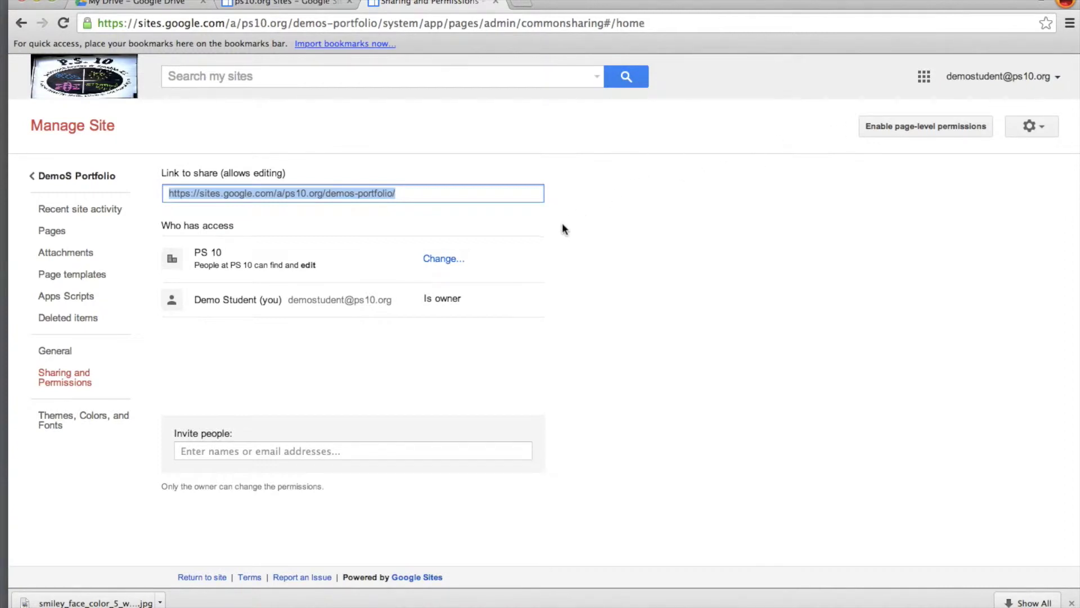
left_click(411, 451)
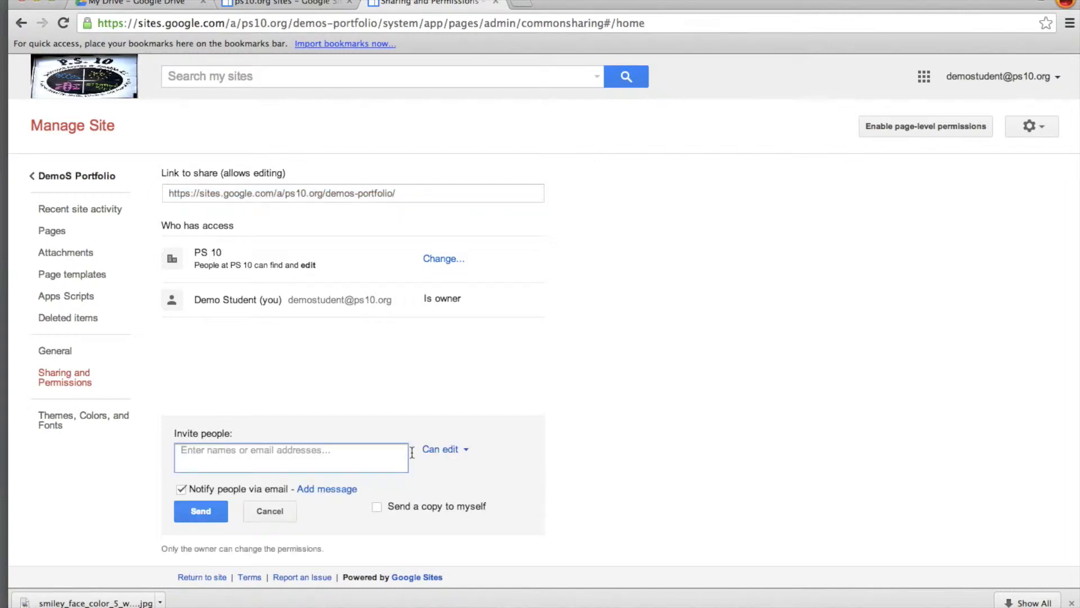
type("te")
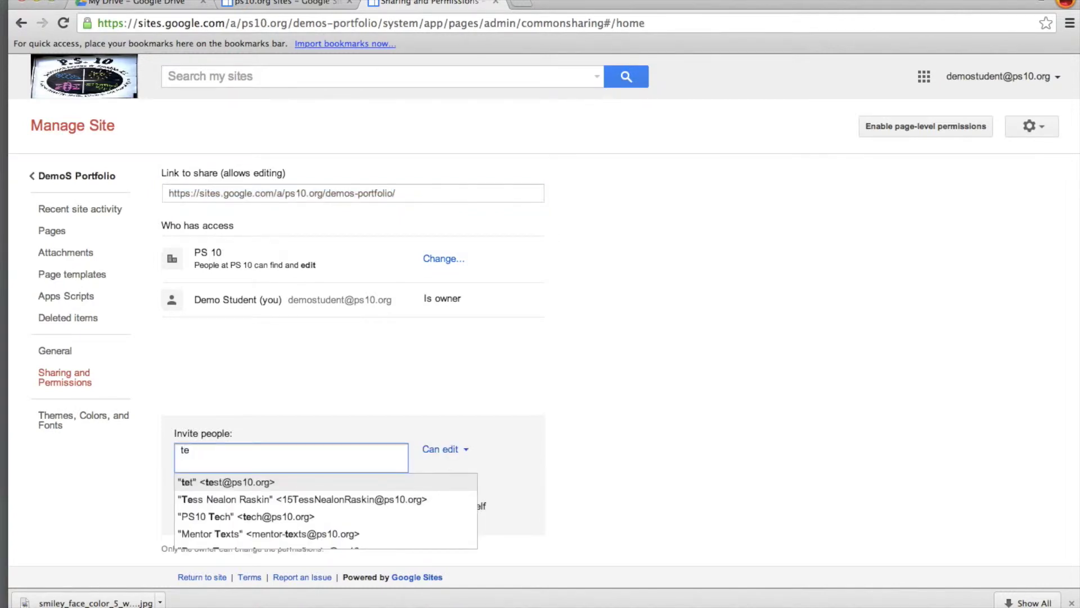
type("ch")
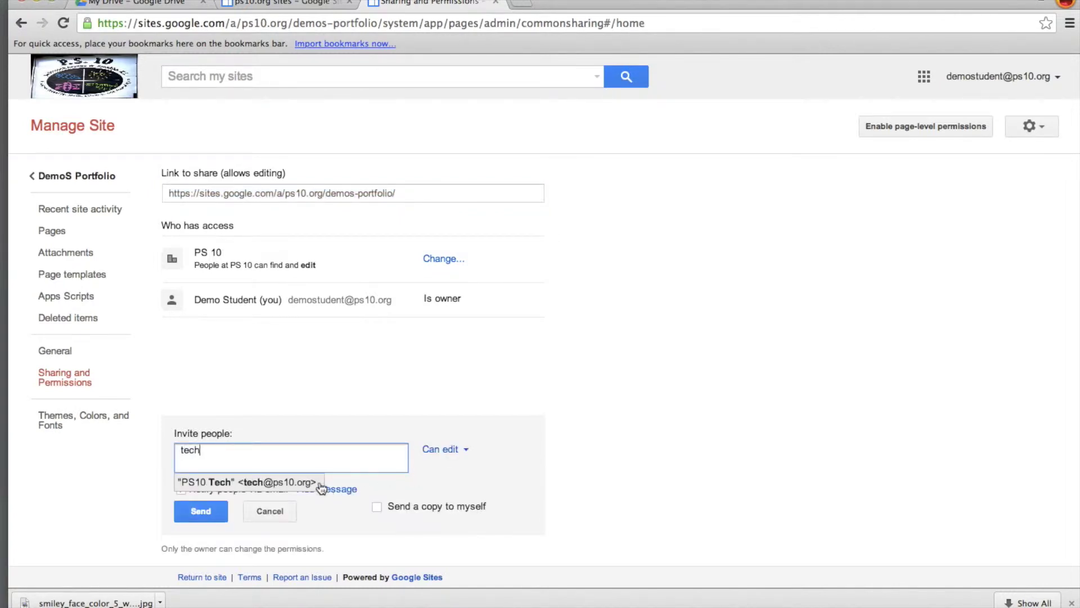
Add PS10 Tech as an owner of DemoS Portfolio with email notification turned off.
left_click(310, 481)
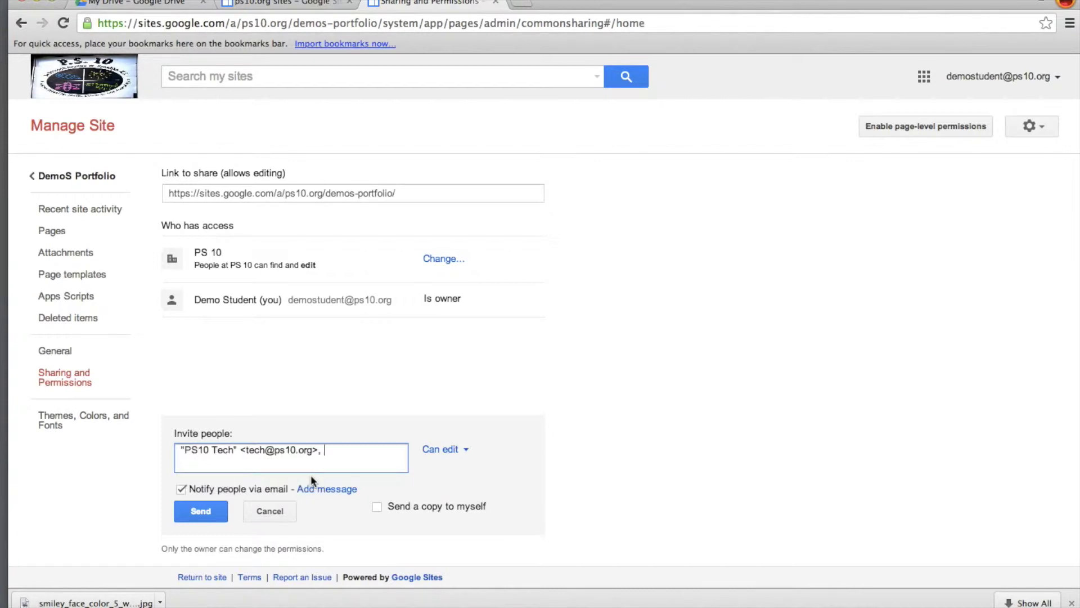
left_click(436, 451)
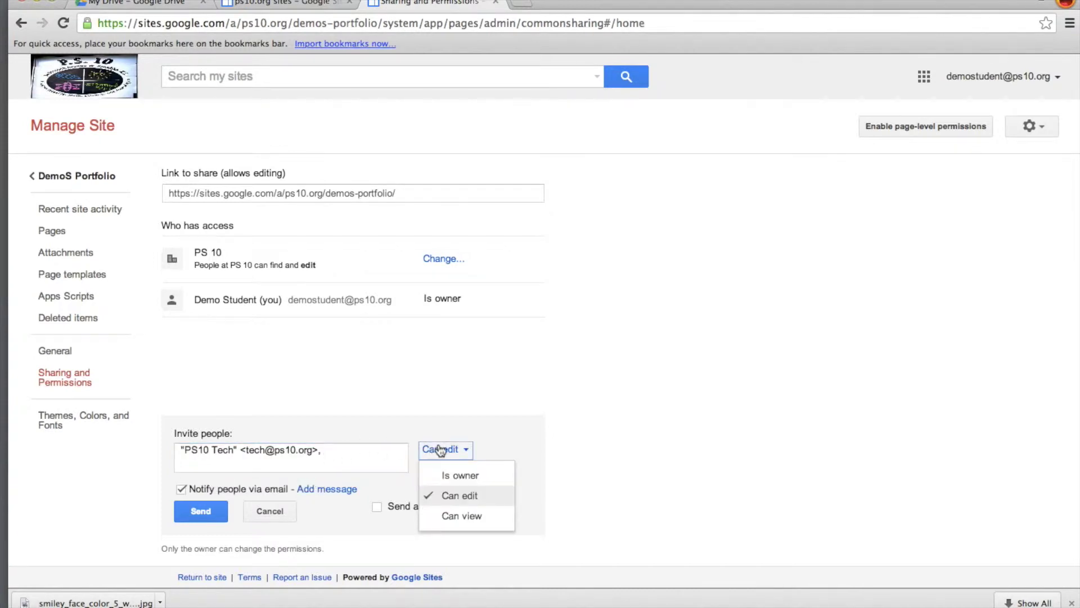
left_click(488, 478)
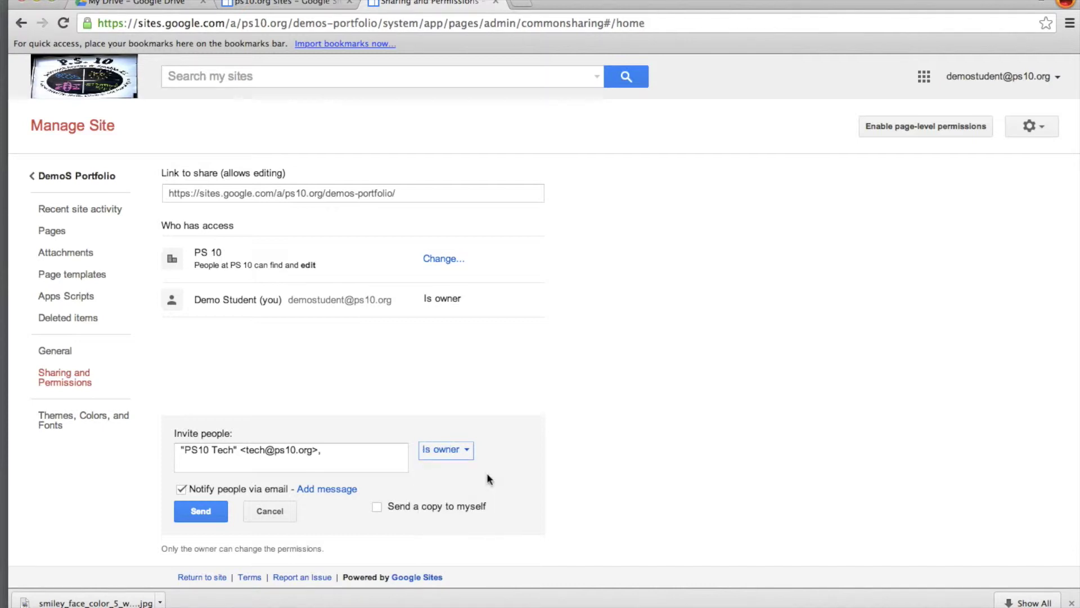
left_click(182, 489)
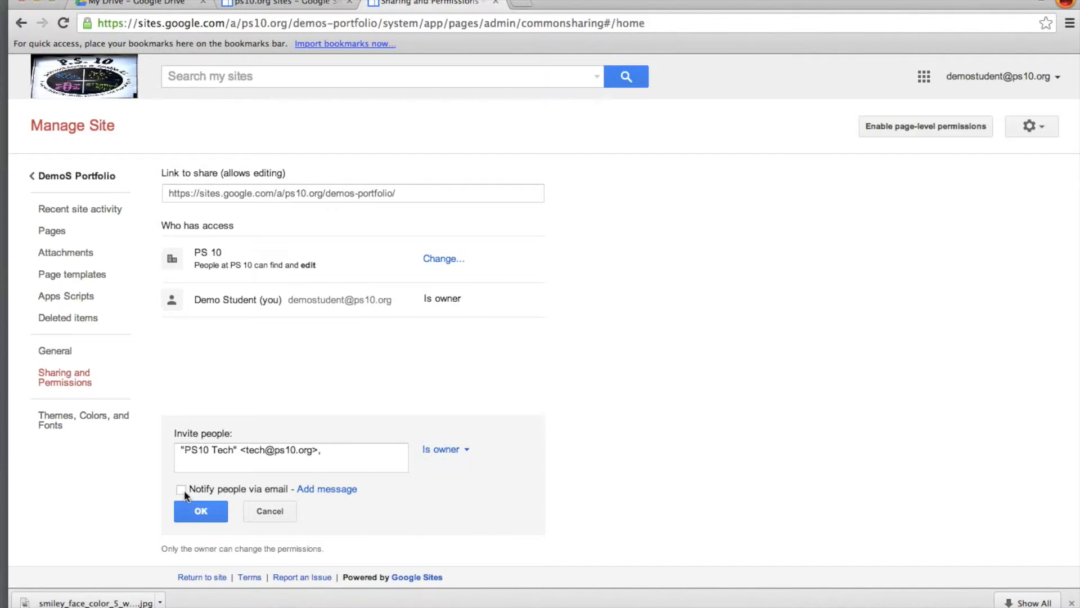
left_click(207, 517)
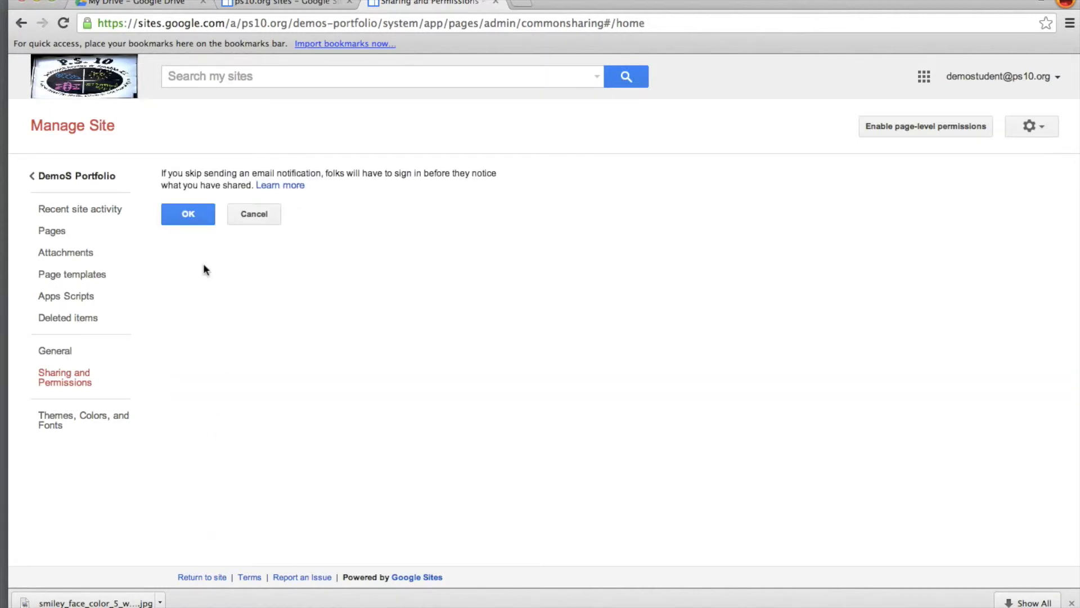
left_click(188, 213)
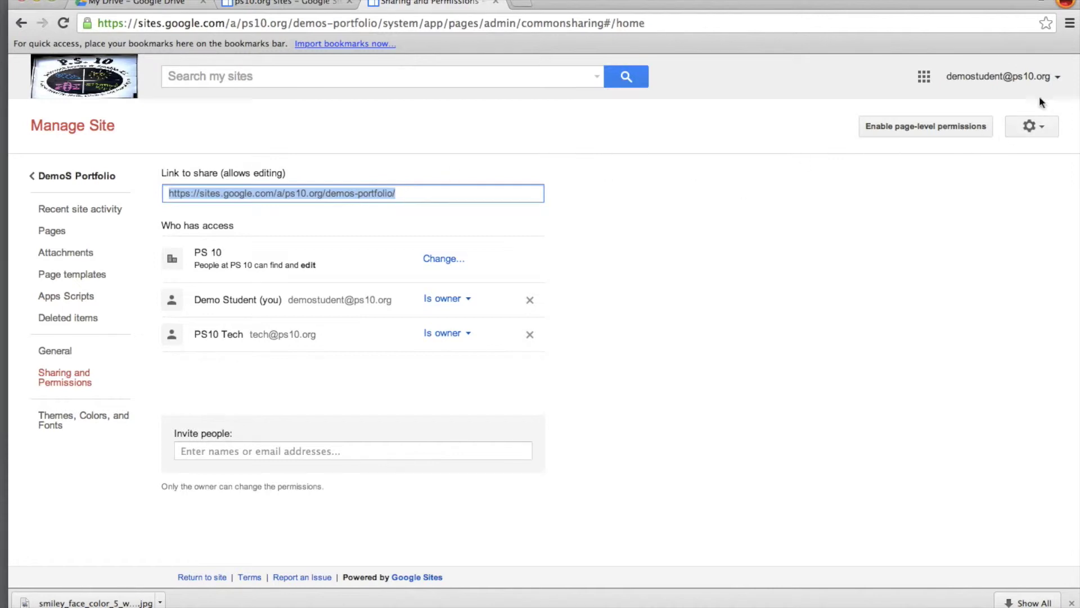
Open the account menu to switch to the PS10 Tech account.
left_click(1057, 77)
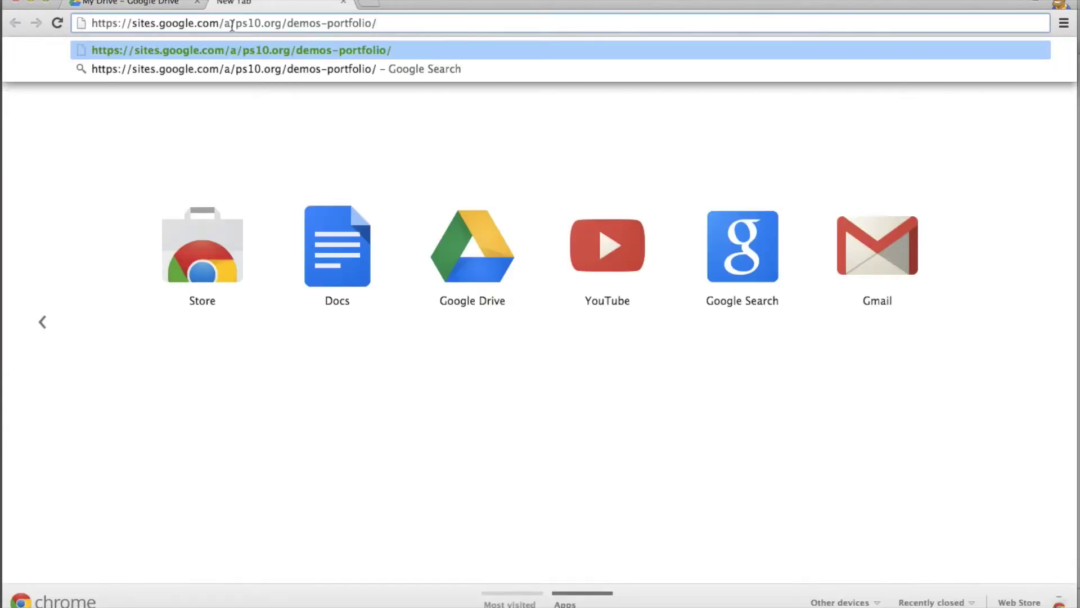
As PS10 Tech, load DemoS Portfolio and bring up its copy form from Manage site.
key("Return")
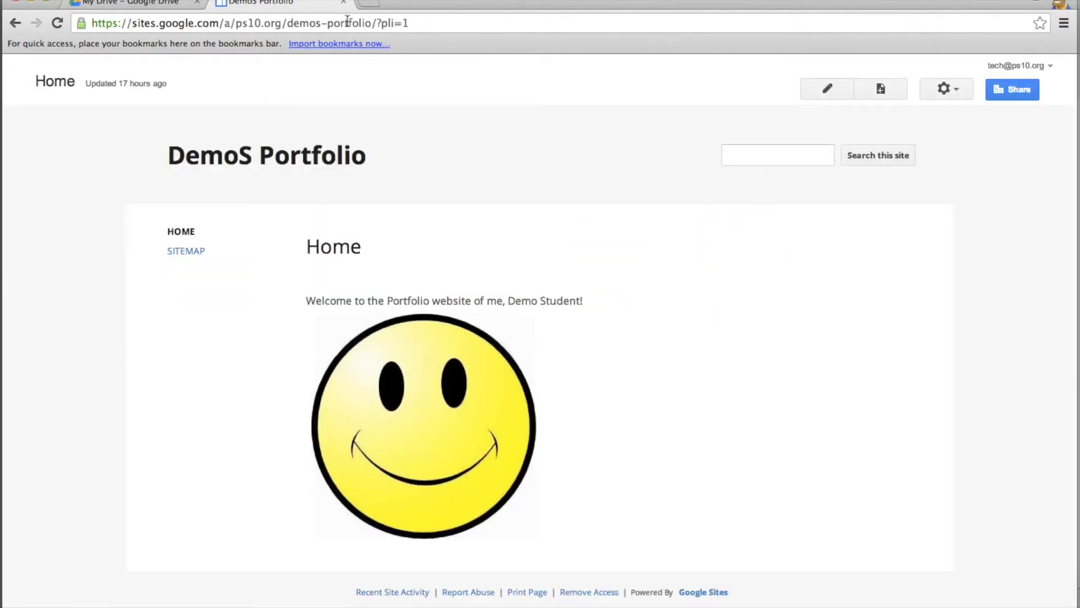
left_click(956, 90)
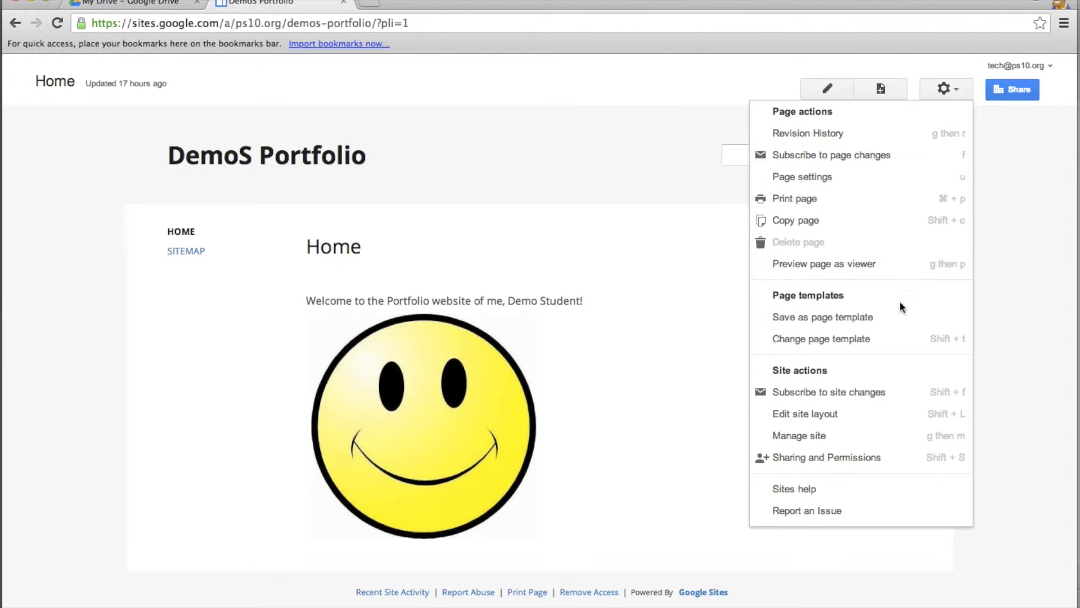
left_click(871, 444)
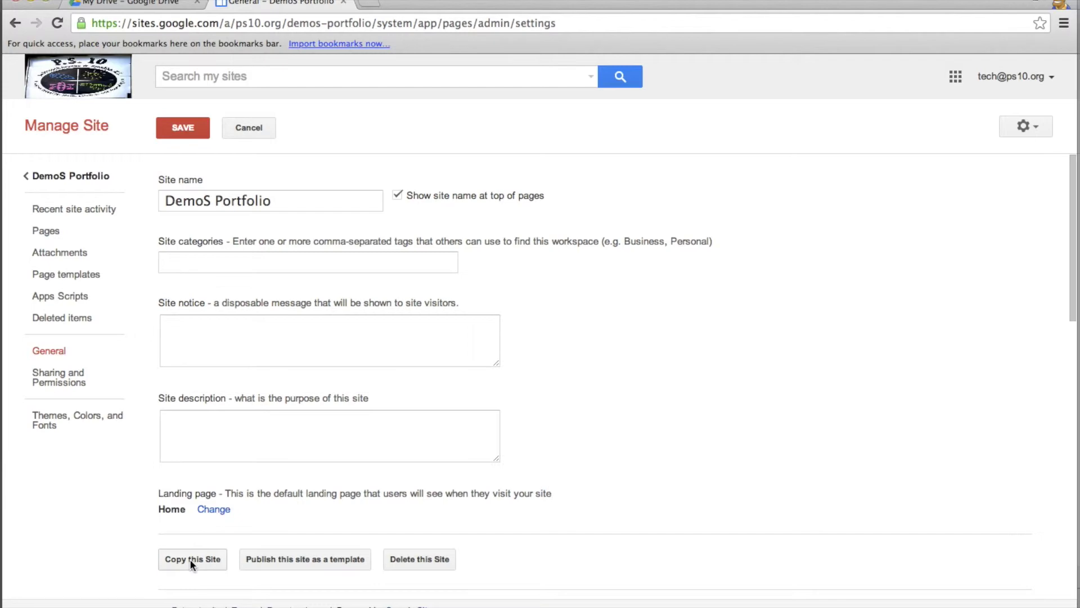
left_click(190, 560)
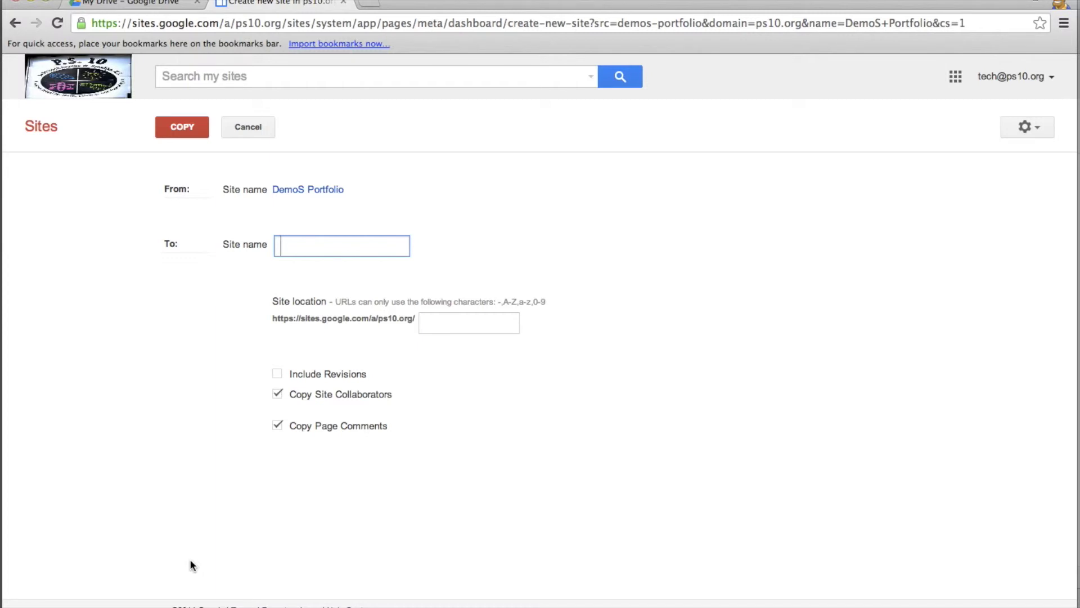
type("D")
Name the new site 'My old portfolio' and create the copy.
key("BackSpace")
type("My old por")
type("tfolio")
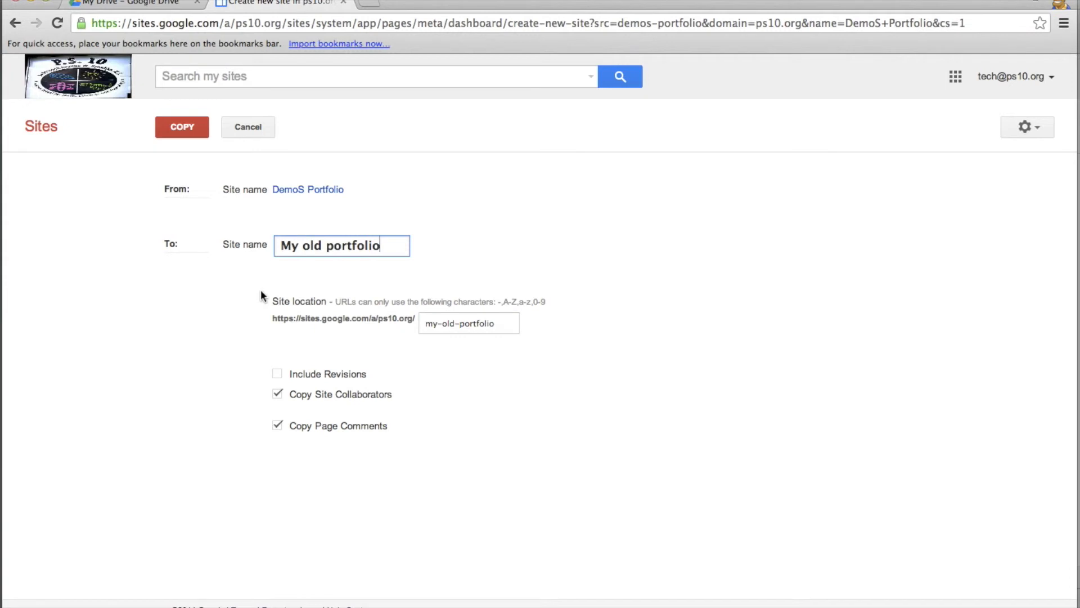
left_click(181, 127)
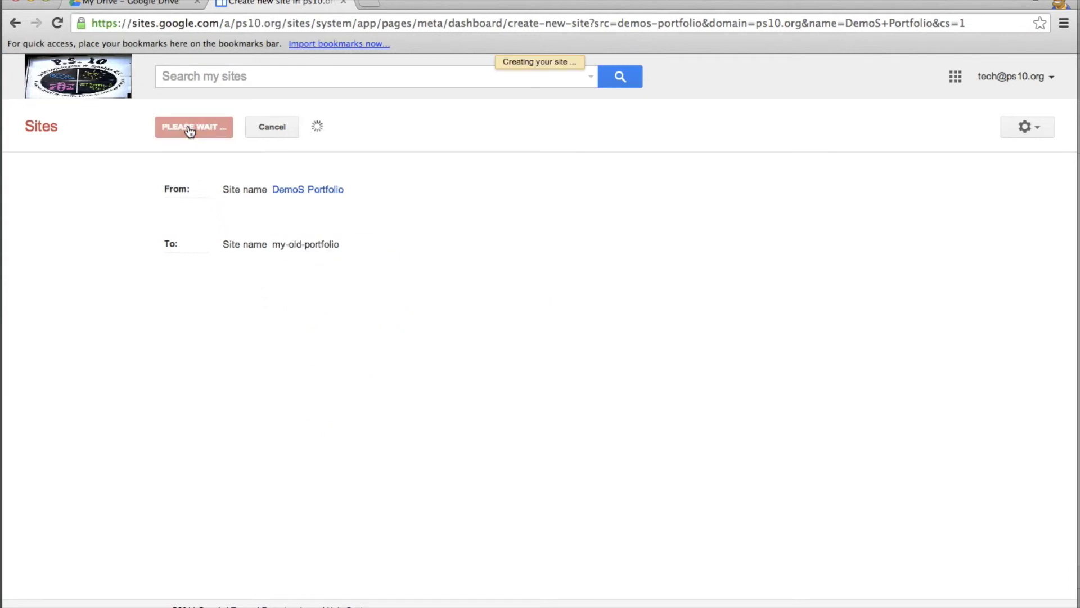